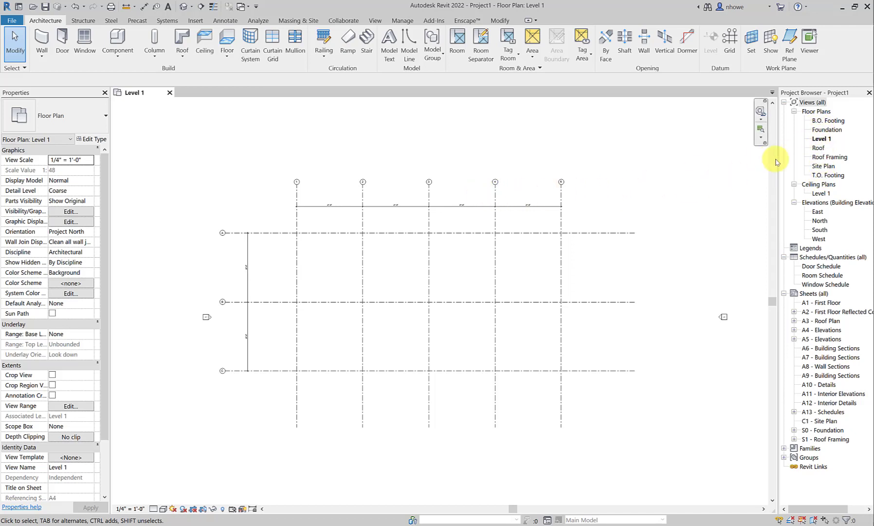
# In the Roof floor plan, show the grid bubbles at the left ends of grids A, B and C.
pyautogui.doubleClick(819, 148)
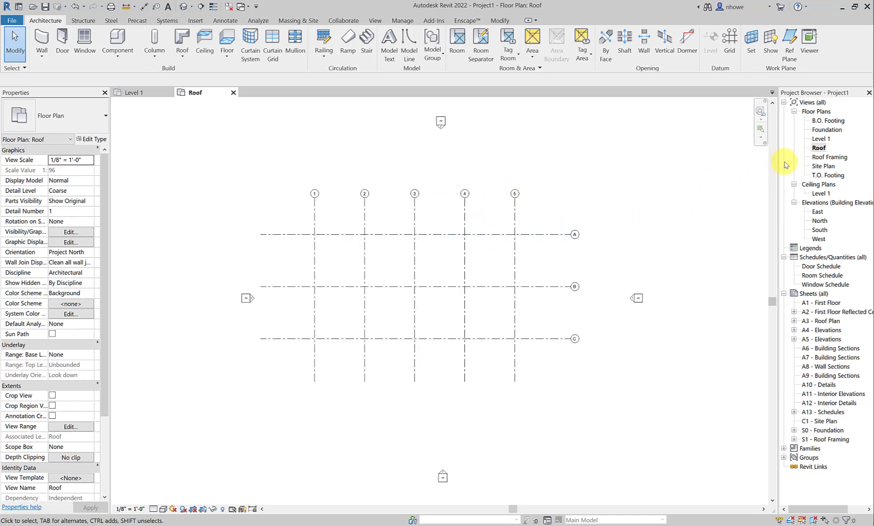
pyautogui.doubleClick(822, 139)
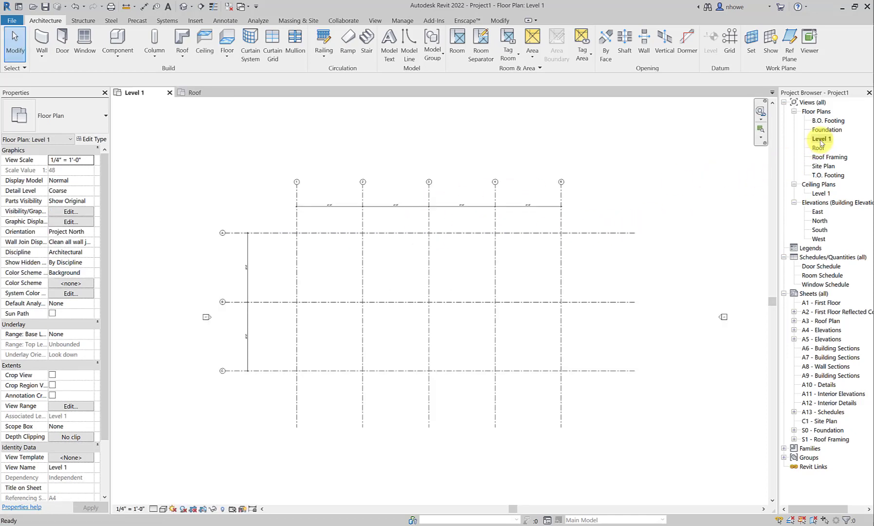
pyautogui.doubleClick(820, 148)
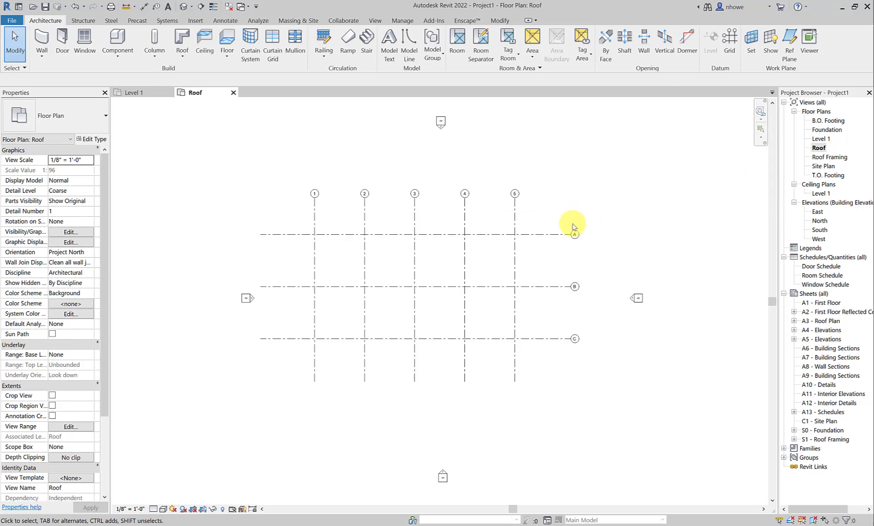
pyautogui.click(388, 235)
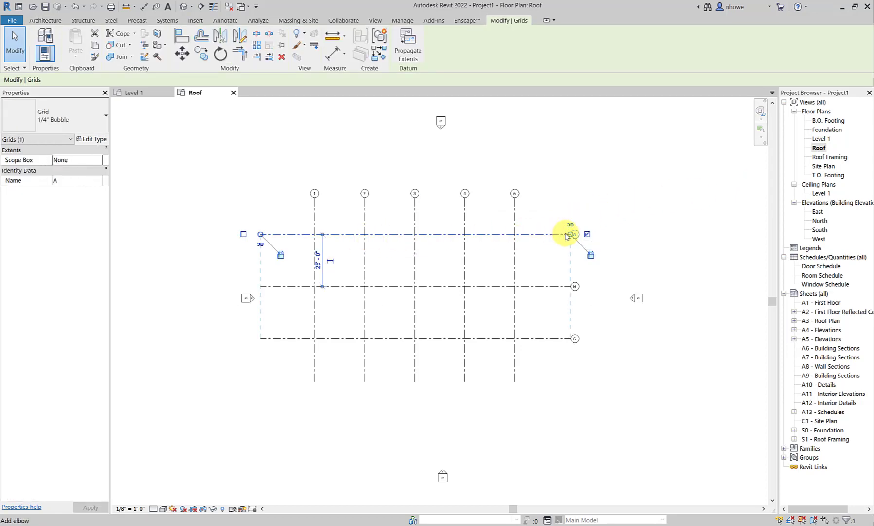
pyautogui.click(270, 286)
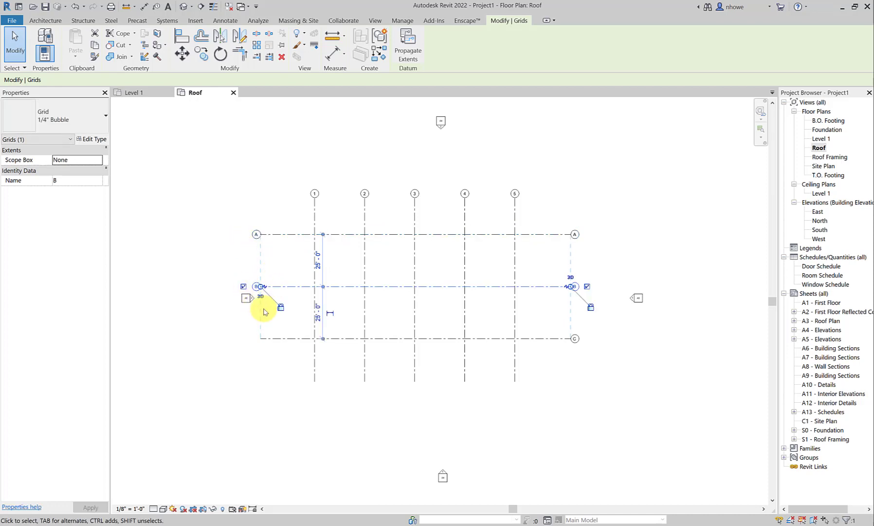
pyautogui.click(270, 338)
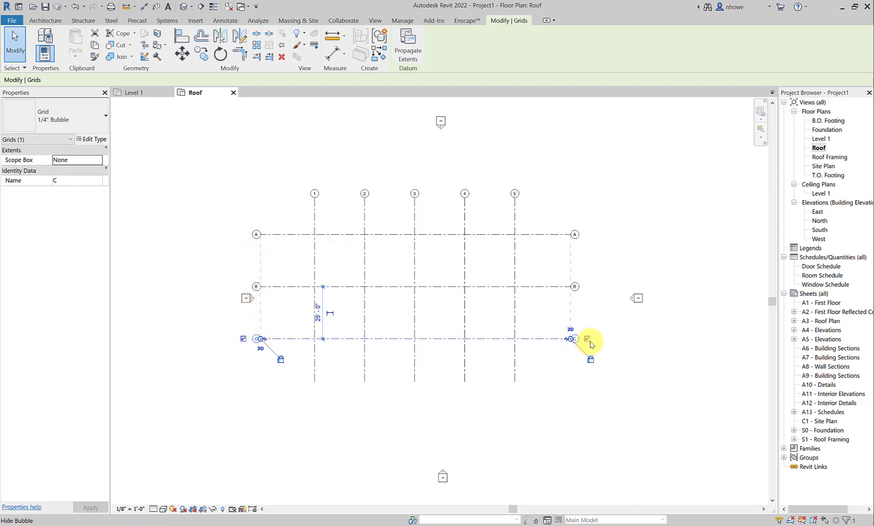
# Hide the grid bubbles at the right ends of grids A, B and C in the Roof floor plan.
pyautogui.click(554, 287)
pyautogui.click(587, 287)
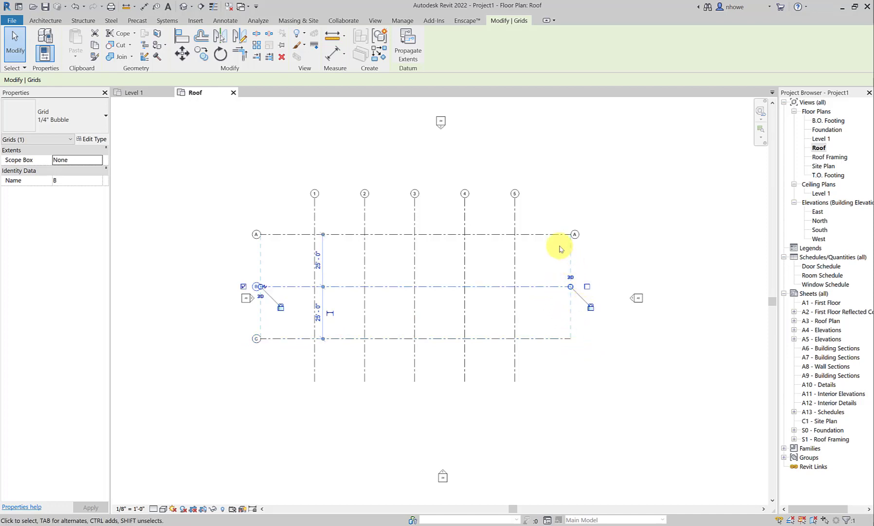
pyautogui.click(567, 234)
pyautogui.click(587, 234)
pyautogui.click(605, 243)
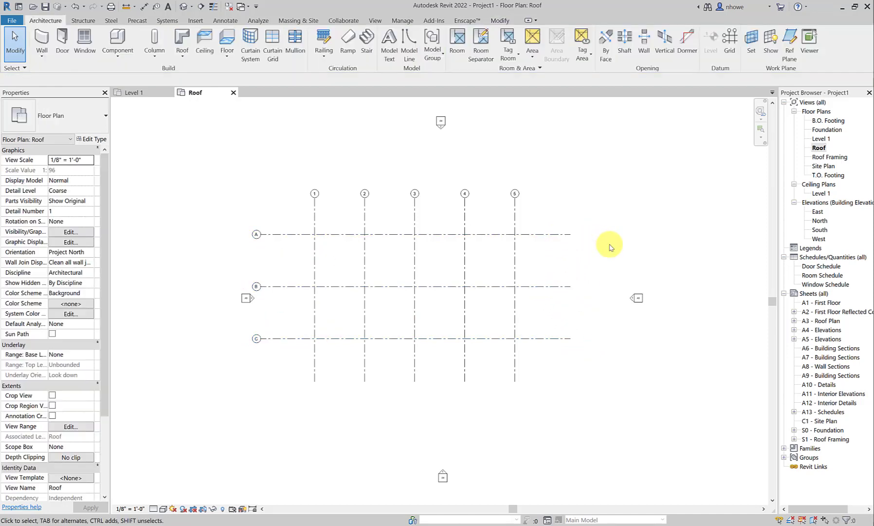
pyautogui.scroll(2, 611, 248)
pyautogui.scroll(-1, 611, 248)
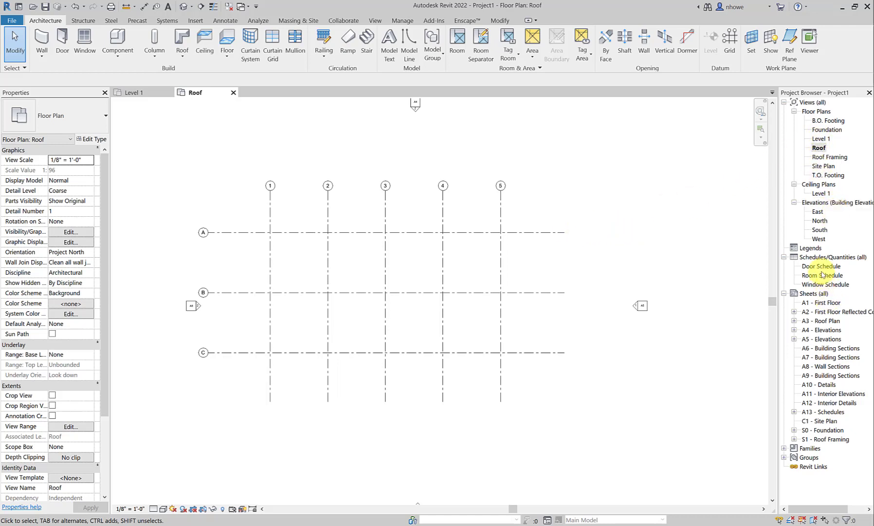
# In the East elevation, raise the Roof level to an elevation of 30'-0".
pyautogui.doubleClick(817, 212)
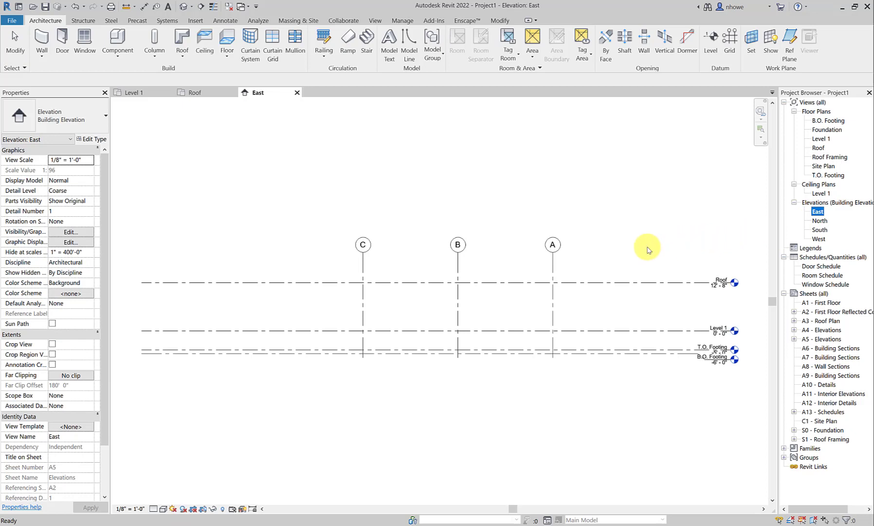
pyautogui.scroll(3, 718, 332)
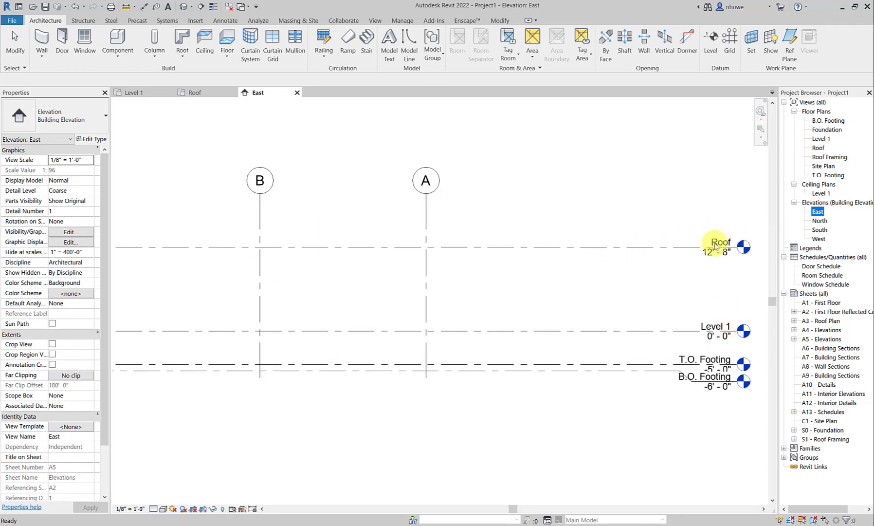
pyautogui.scroll(-2, 715, 246)
pyautogui.scroll(-3, 716, 246)
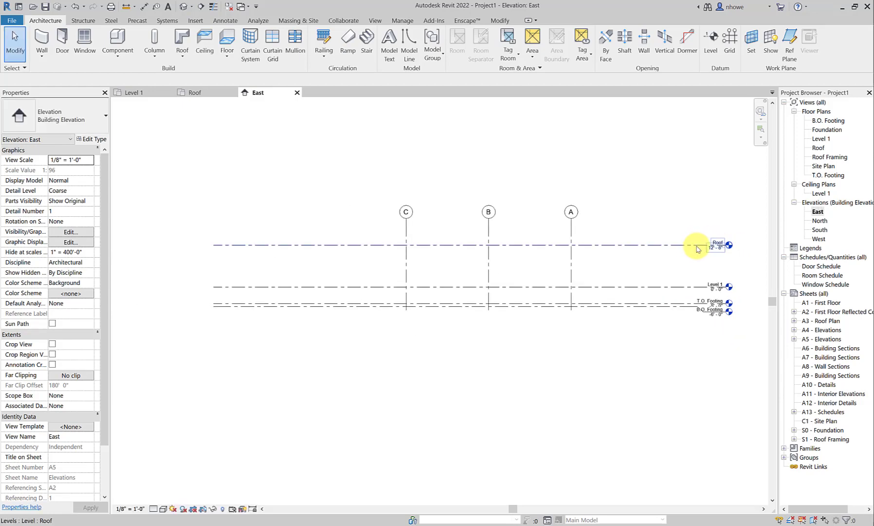
pyautogui.click(699, 251)
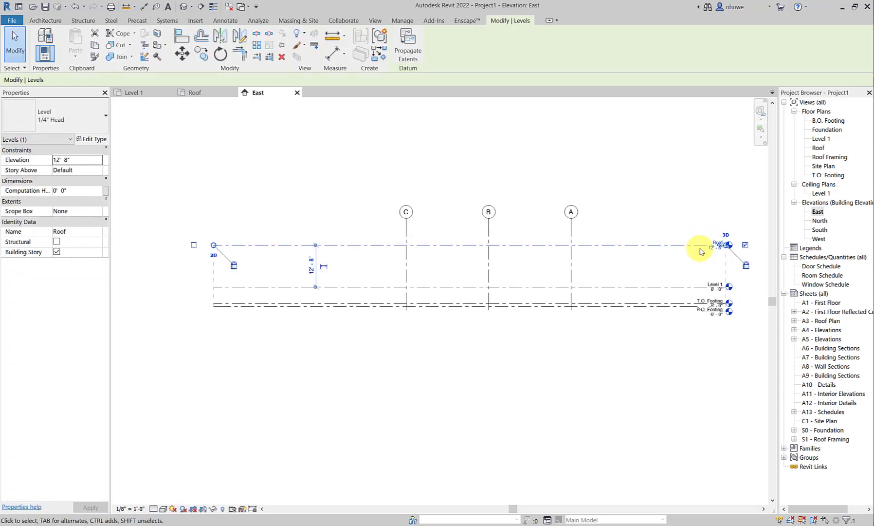
pyautogui.moveTo(699, 237); pyautogui.dragTo(698, 190)
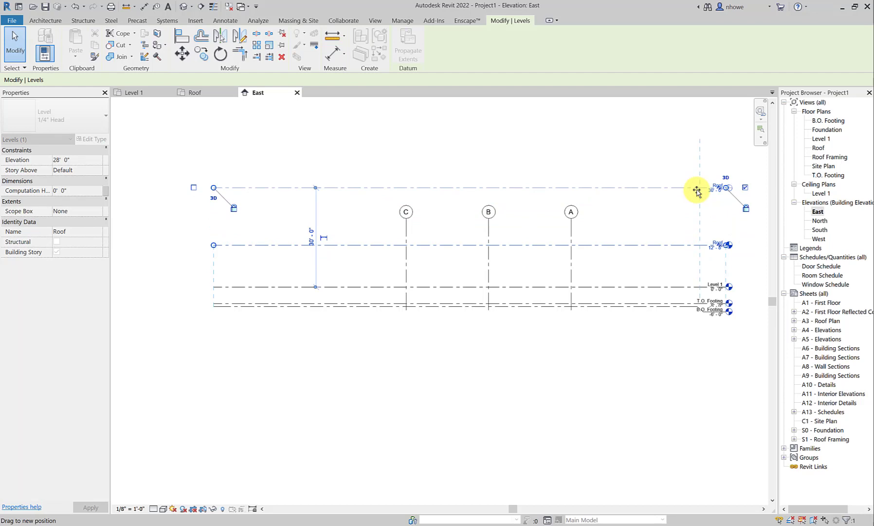
pyautogui.moveTo(697, 191); pyautogui.dragTo(696, 190)
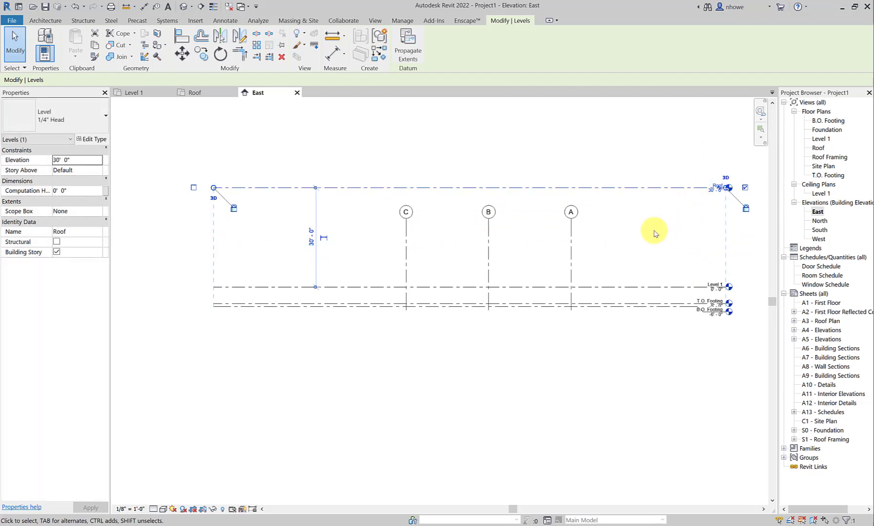
pyautogui.scroll(1, 653, 233)
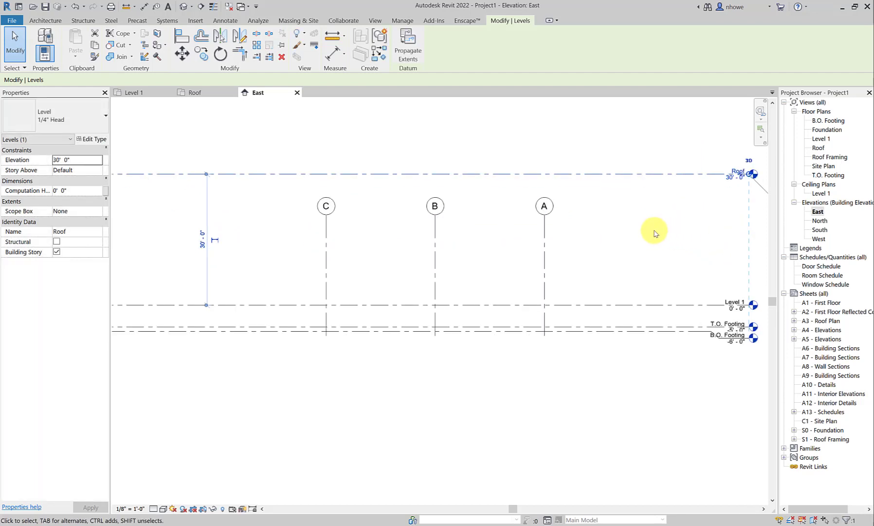
pyautogui.click(654, 233)
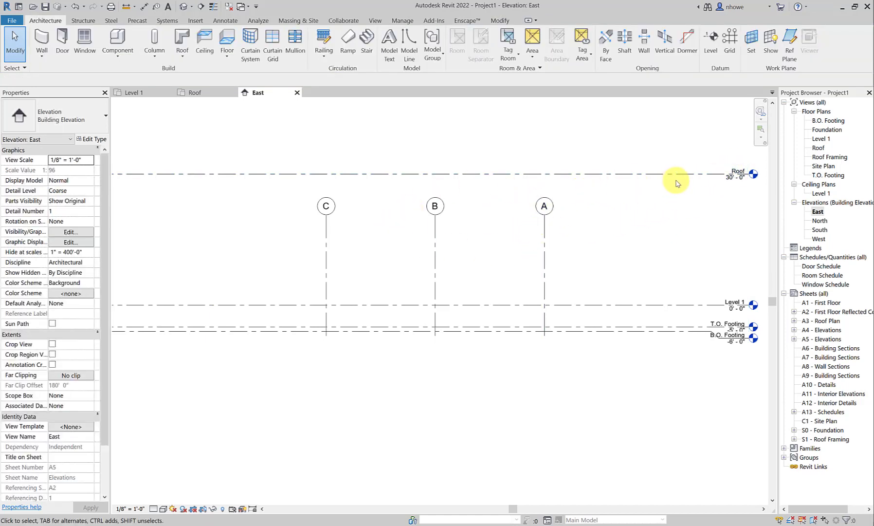
# Check the Roof floor plan, then extend the tops of grids A, B and C above the Roof level in the East elevation.
pyautogui.doubleClick(820, 148)
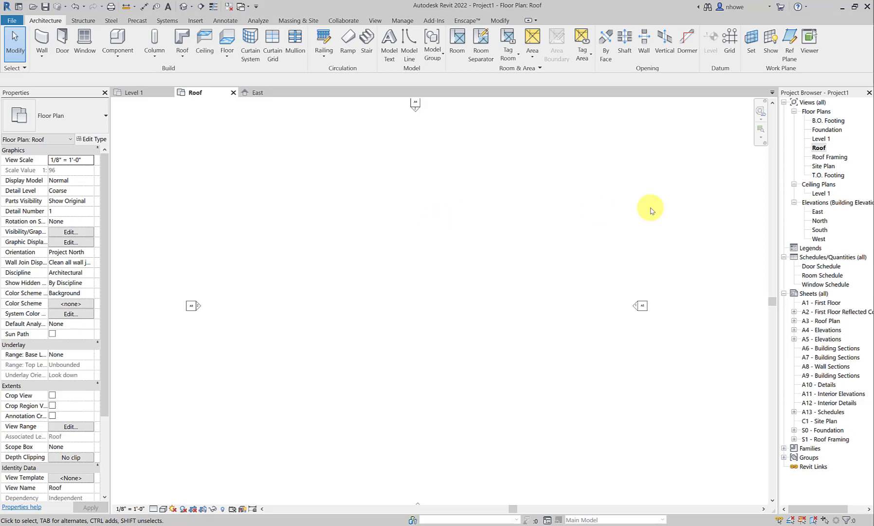
pyautogui.doubleClick(820, 213)
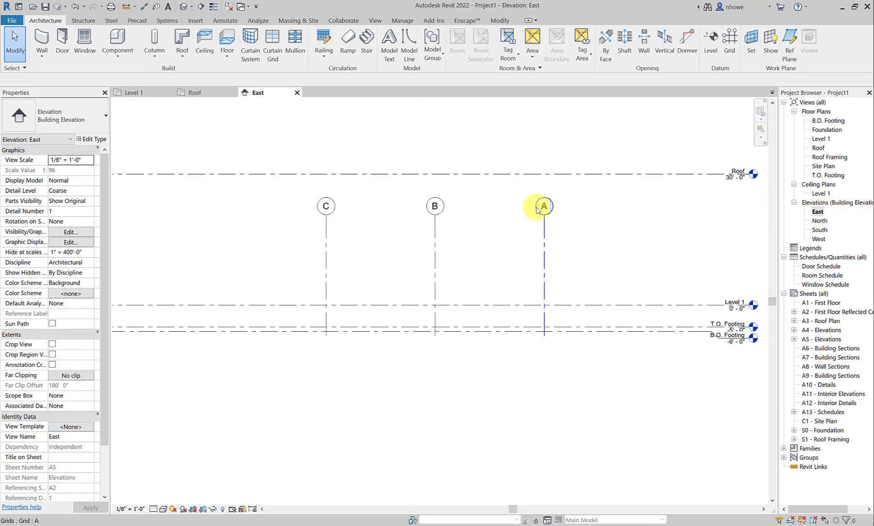
pyautogui.moveTo(584, 237); pyautogui.dragTo(281, 196)
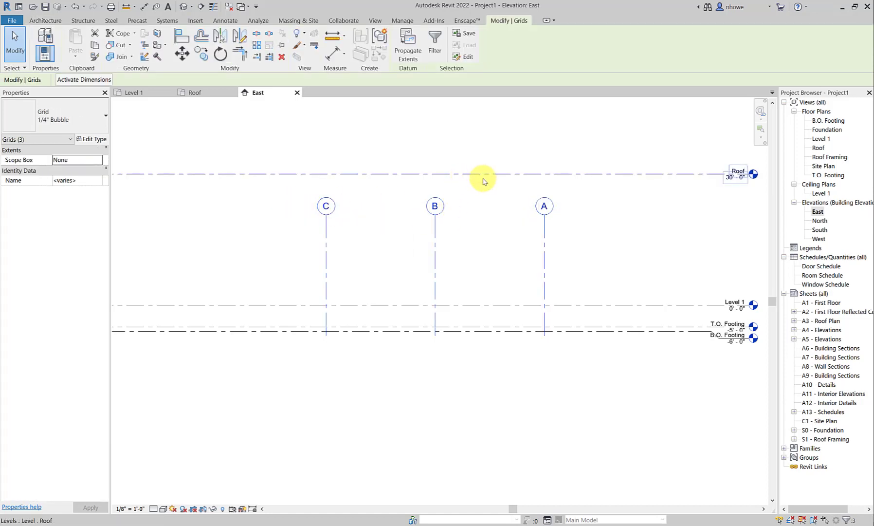
pyautogui.click(555, 226)
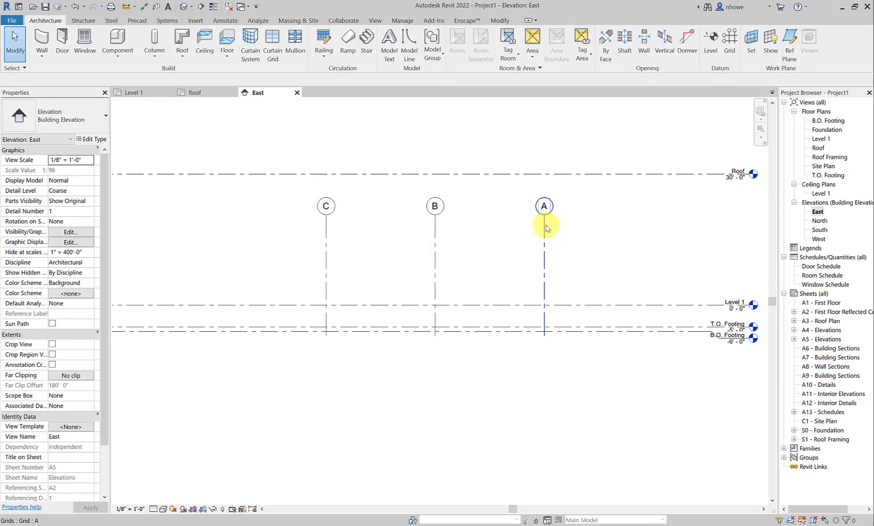
pyautogui.click(546, 227)
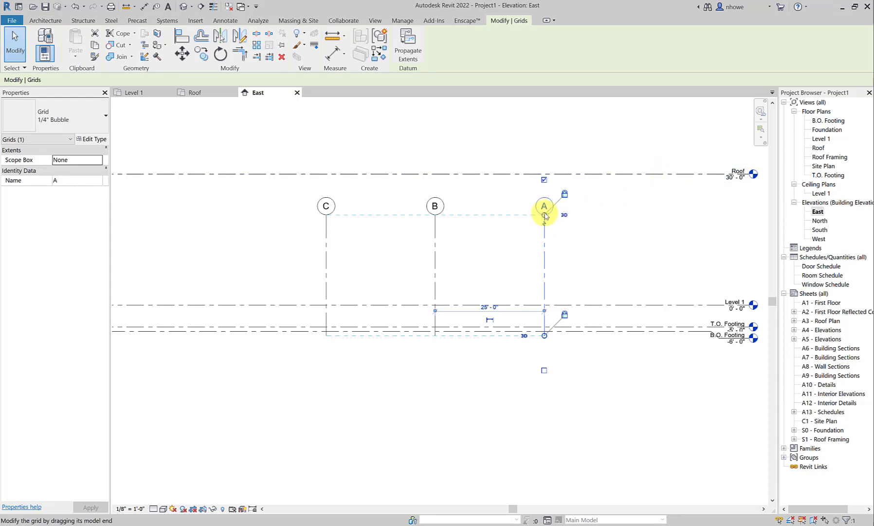
pyautogui.moveTo(544, 216); pyautogui.dragTo(544, 135)
pyautogui.press('Escape')
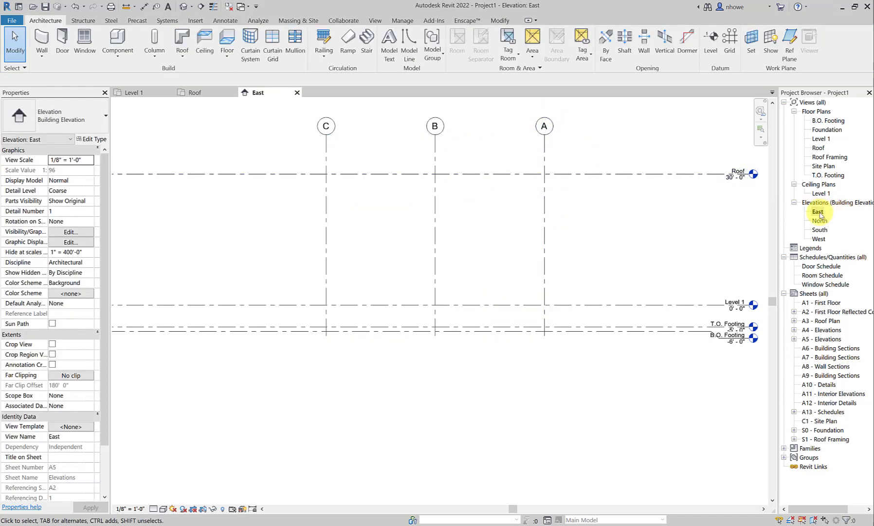
# In the North elevation, extend the tops of grids 1 through 5 above the Roof level and reopen the Roof floor plan.
pyautogui.doubleClick(819, 148)
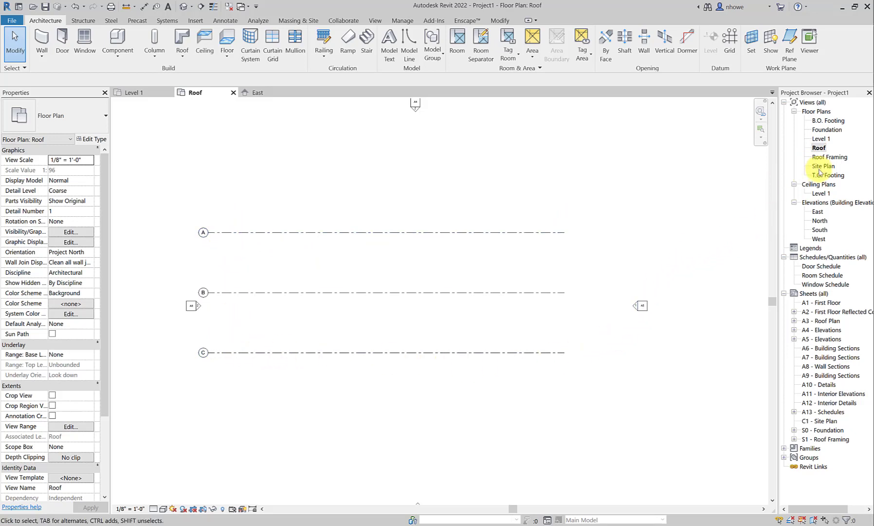
pyautogui.doubleClick(821, 222)
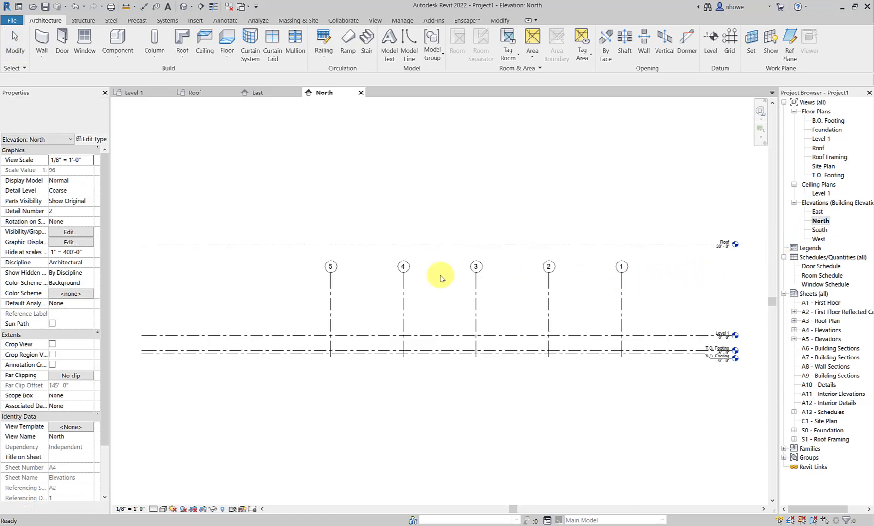
pyautogui.moveTo(678, 293); pyautogui.dragTo(312, 283)
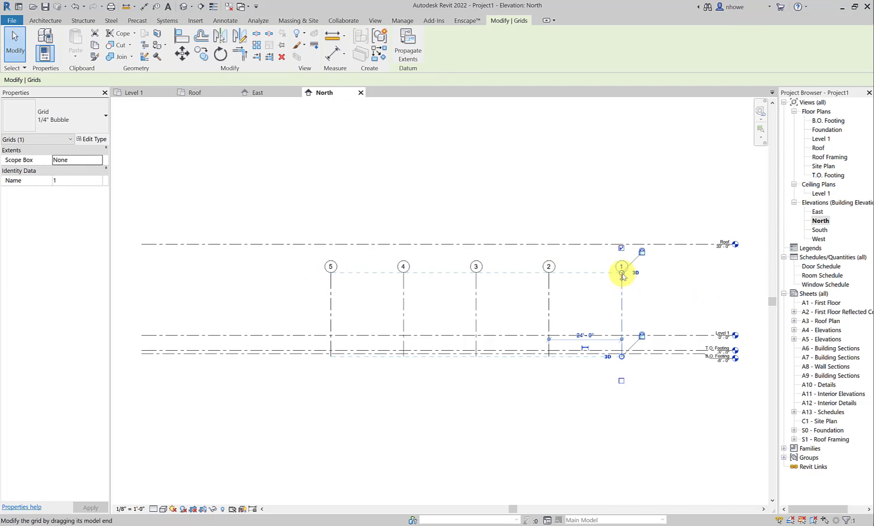
pyautogui.moveTo(623, 273); pyautogui.dragTo(622, 215)
pyautogui.click(661, 228)
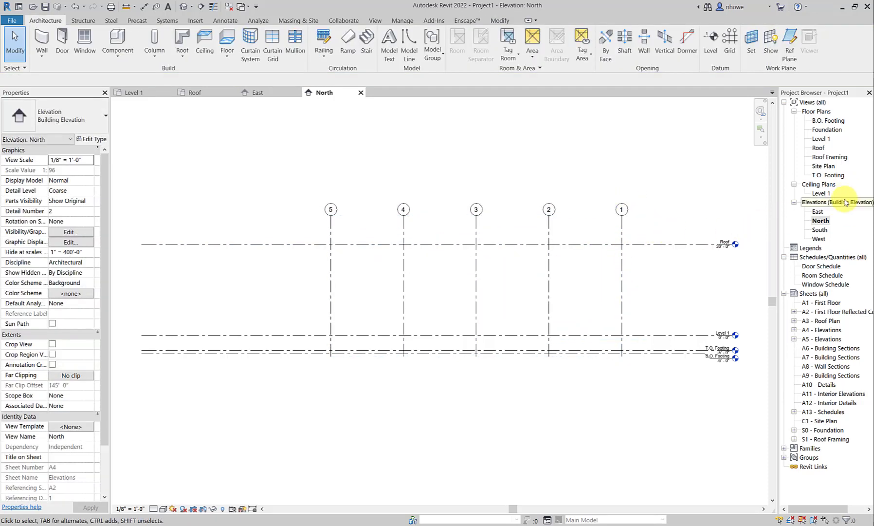
pyautogui.doubleClick(823, 147)
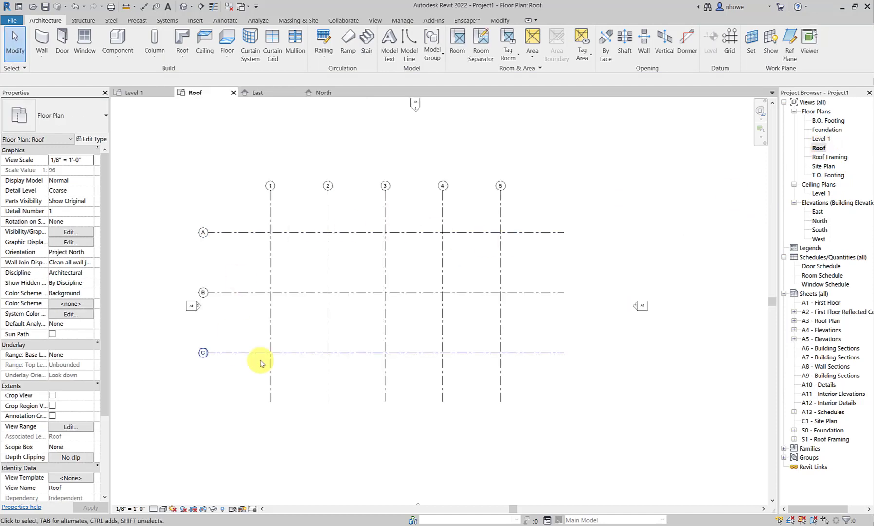
# In the East elevation, copy Level 1 upward to add a level at 14'-0" between Level 1 and Roof.
pyautogui.doubleClick(819, 212)
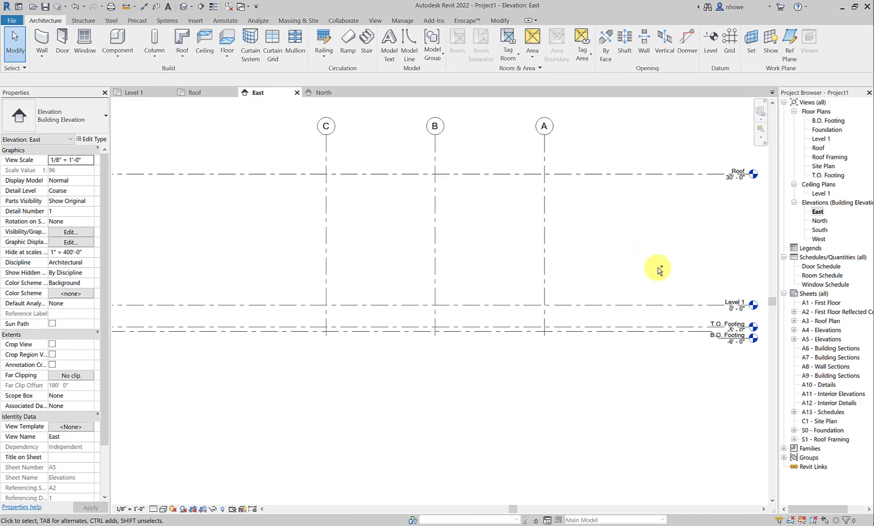
pyautogui.keyDown('ctrl'); pyautogui.moveTo(659, 306); pyautogui.dragTo(656, 244); pyautogui.keyUp('ctrl')
pyautogui.click(671, 275)
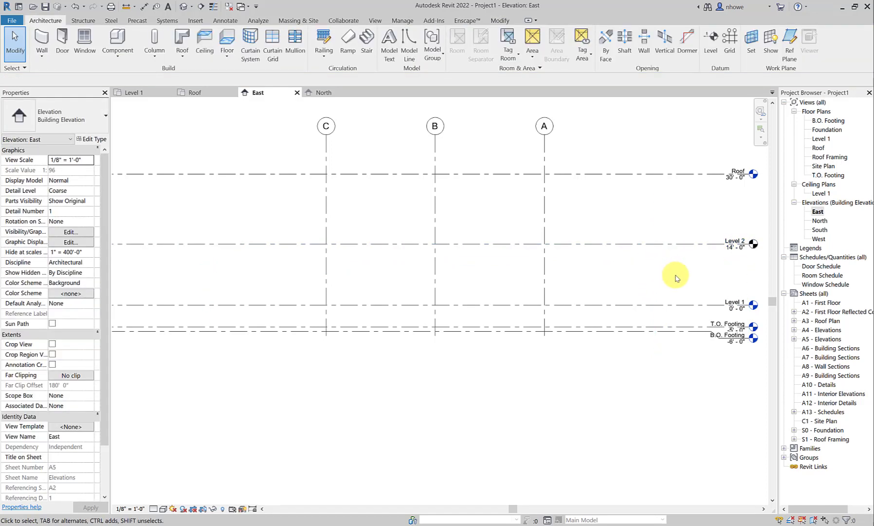
pyautogui.scroll(3, 731, 248)
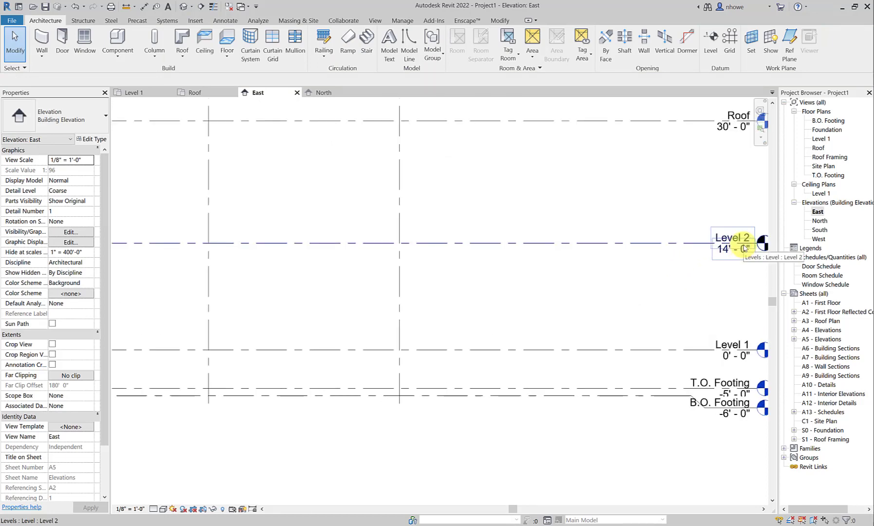
pyautogui.moveTo(742, 249); pyautogui.dragTo(580, 276, button='middle')
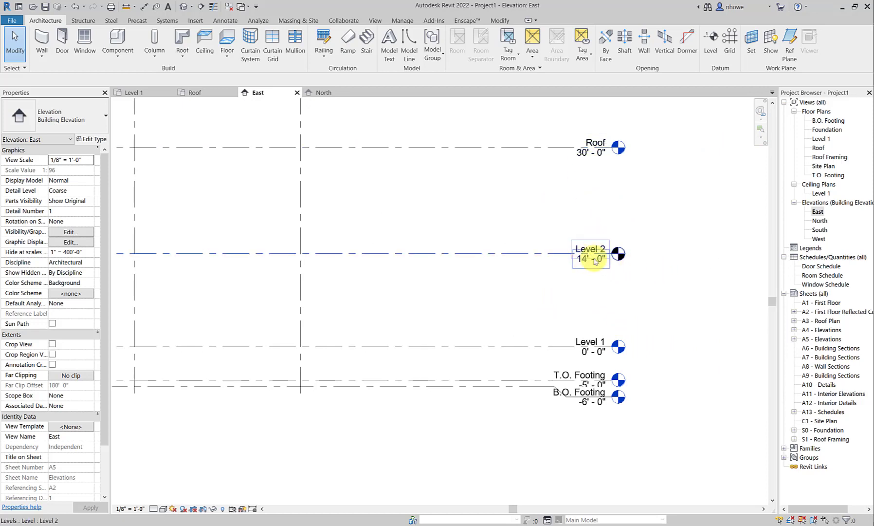
pyautogui.scroll(-2, 587, 252)
pyautogui.moveTo(621, 294); pyautogui.dragTo(662, 297, button='middle')
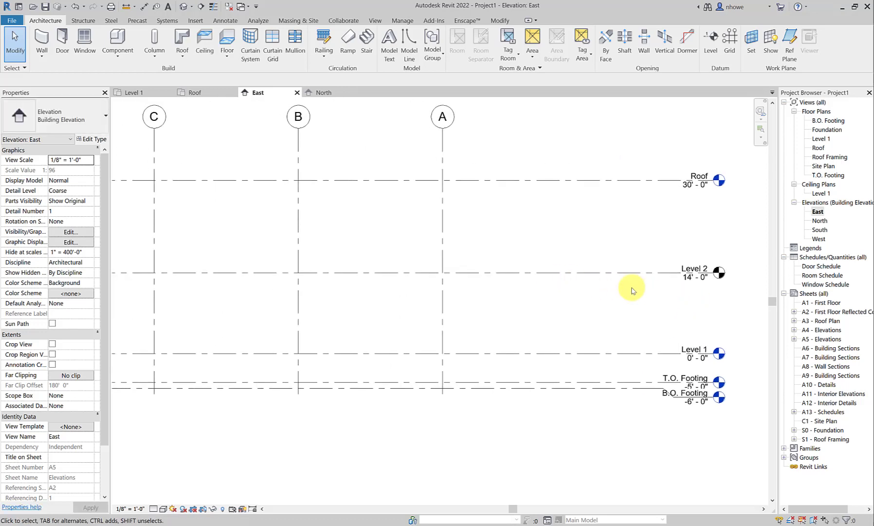
pyautogui.scroll(-1, 633, 289)
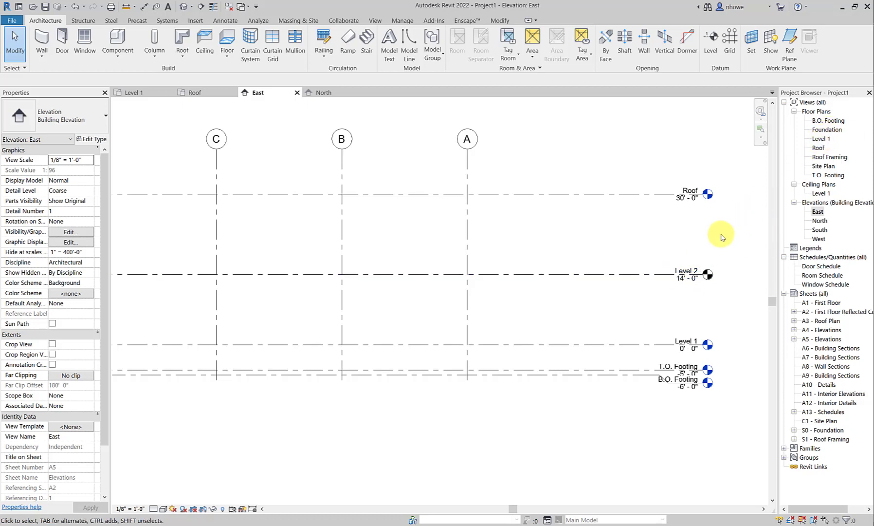
# Create a new floor plan view for Level 2.
pyautogui.click(376, 21)
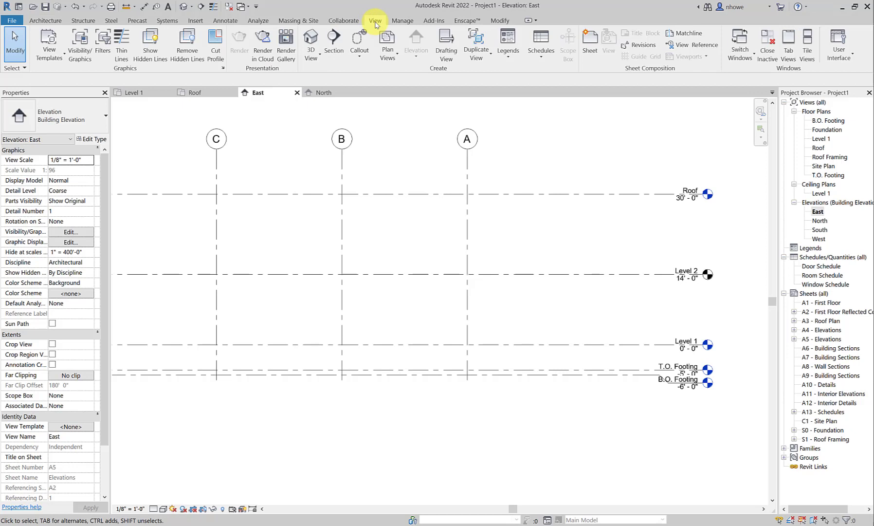
pyautogui.click(385, 56)
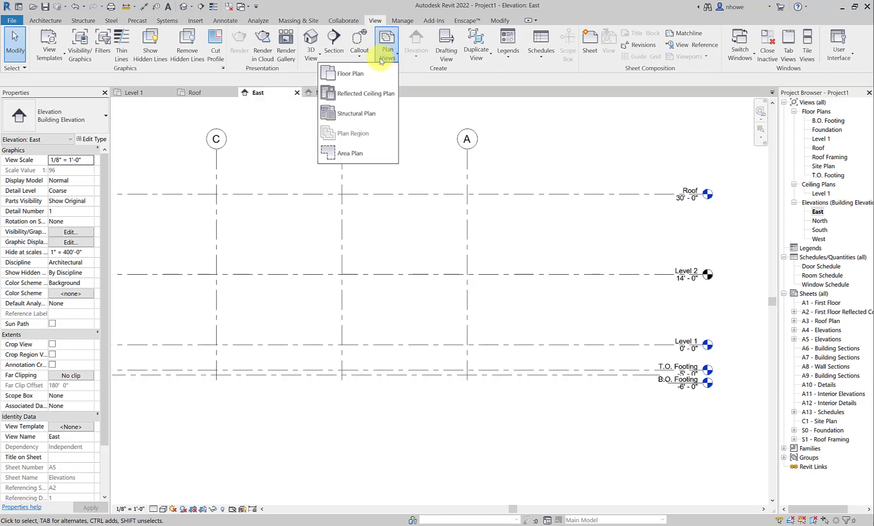
pyautogui.click(352, 77)
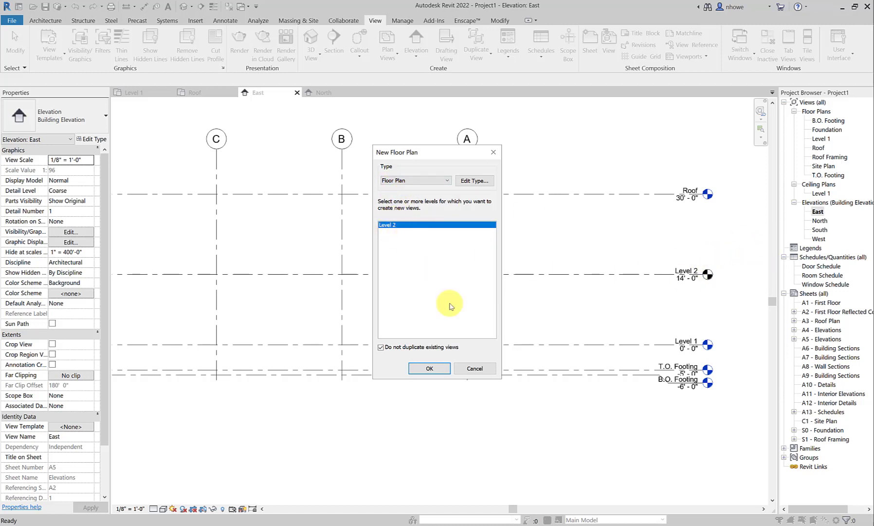
pyautogui.click(425, 369)
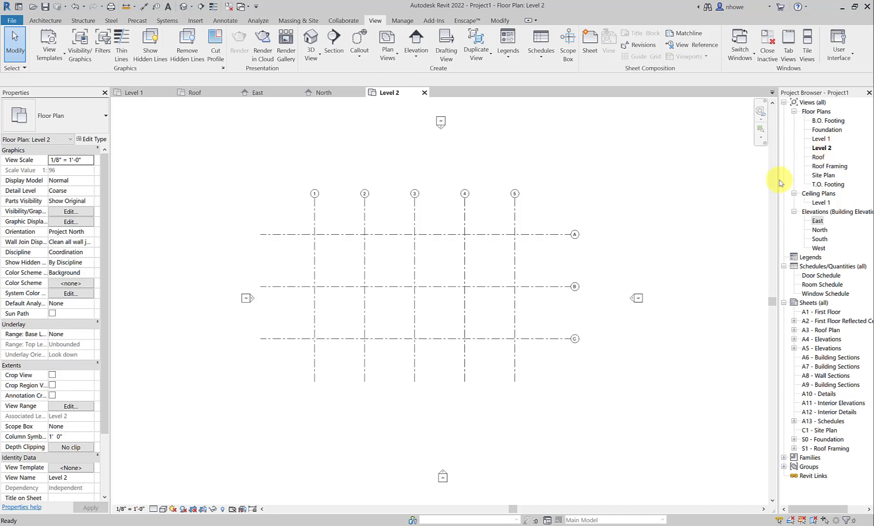
# Rename the Level 2 floor plan as Mezzanine, including its corresponding level and views.
pyautogui.click(823, 147)
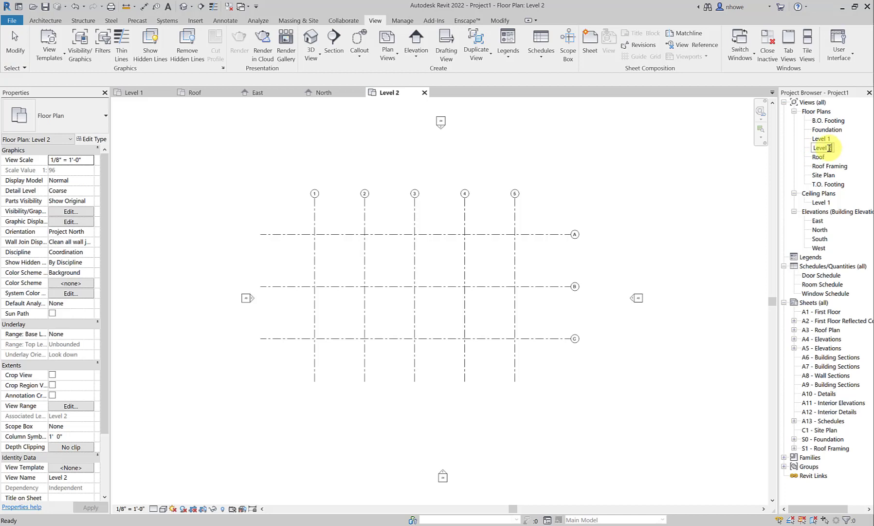
pyautogui.write('Mezzanine')
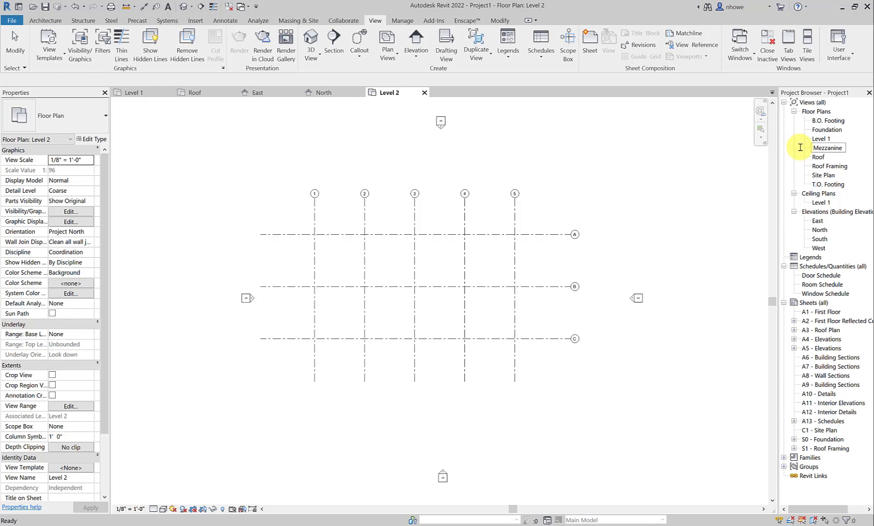
pyautogui.press('Return')
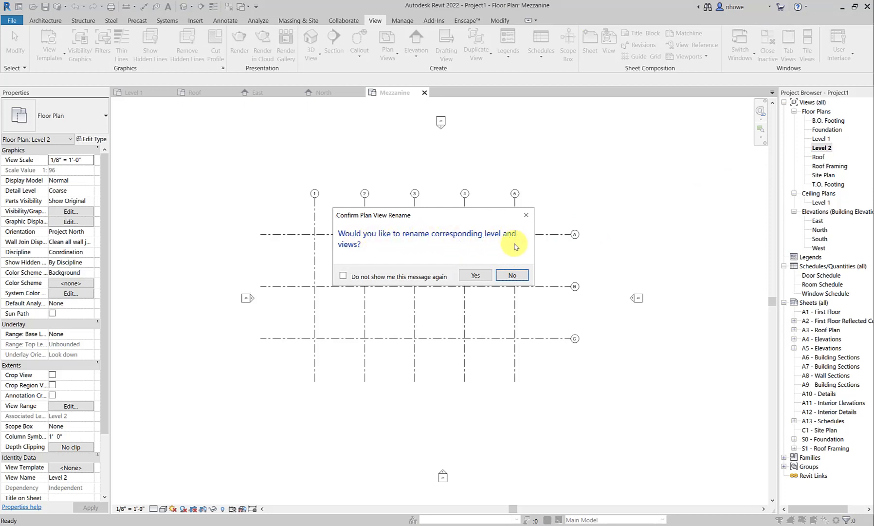
pyautogui.click(475, 275)
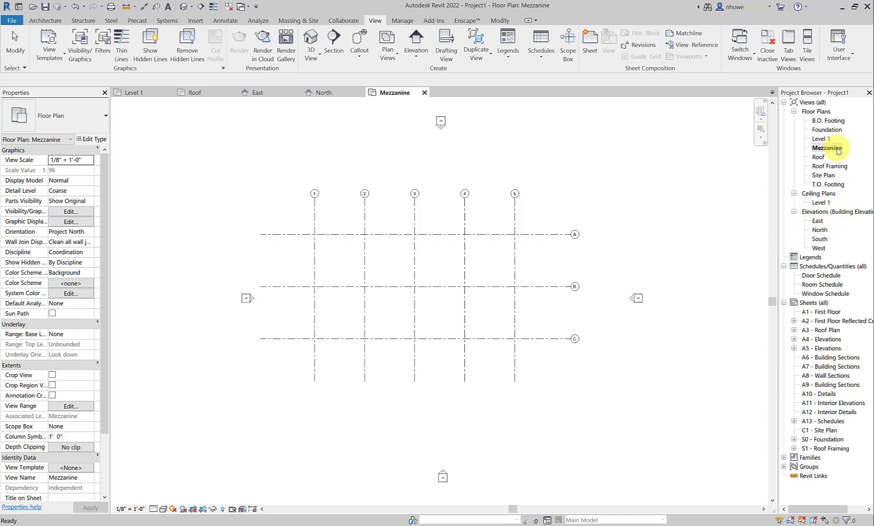
# Examine the Mezzanine level in the East and North elevations and the grids in the Mezzanine floor plan.
pyautogui.doubleClick(817, 220)
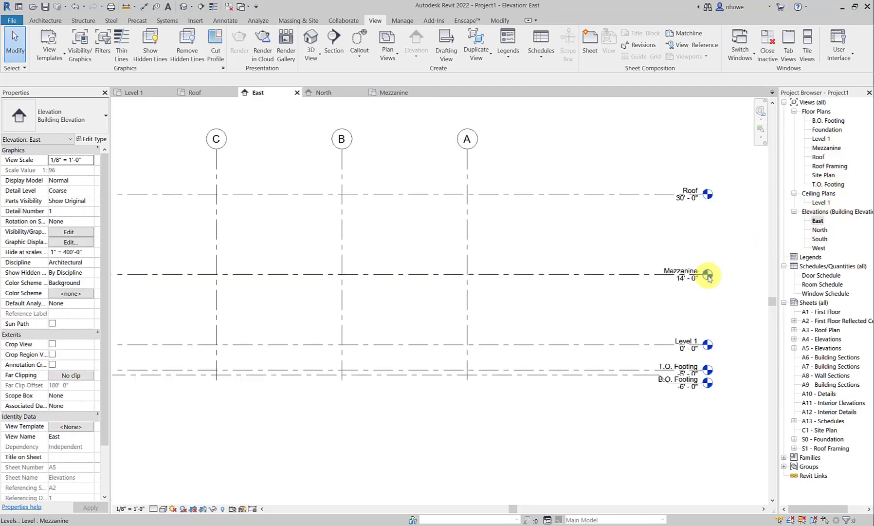
pyautogui.scroll(3, 703, 274)
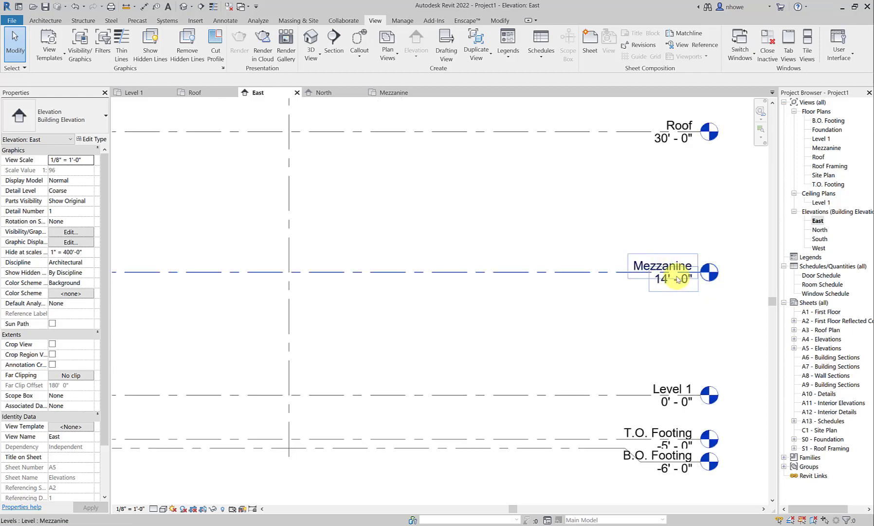
pyautogui.scroll(-3, 686, 273)
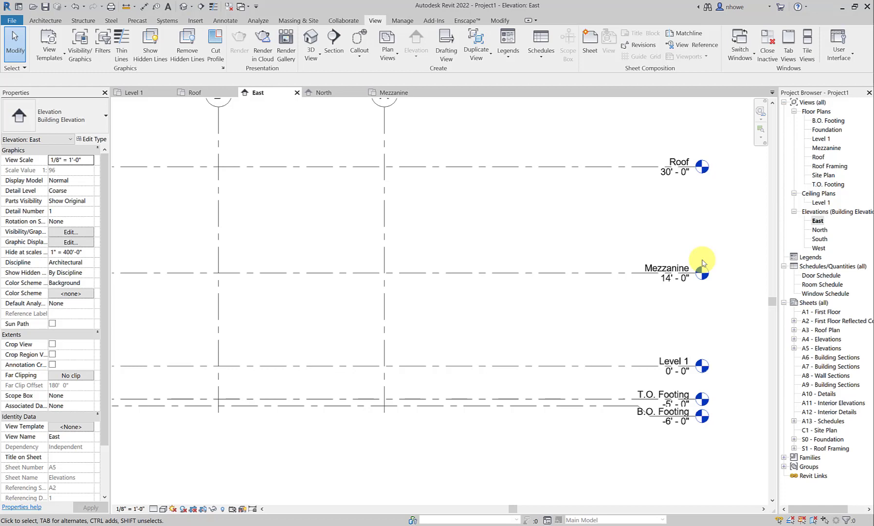
pyautogui.doubleClick(819, 229)
pyautogui.scroll(3, 723, 298)
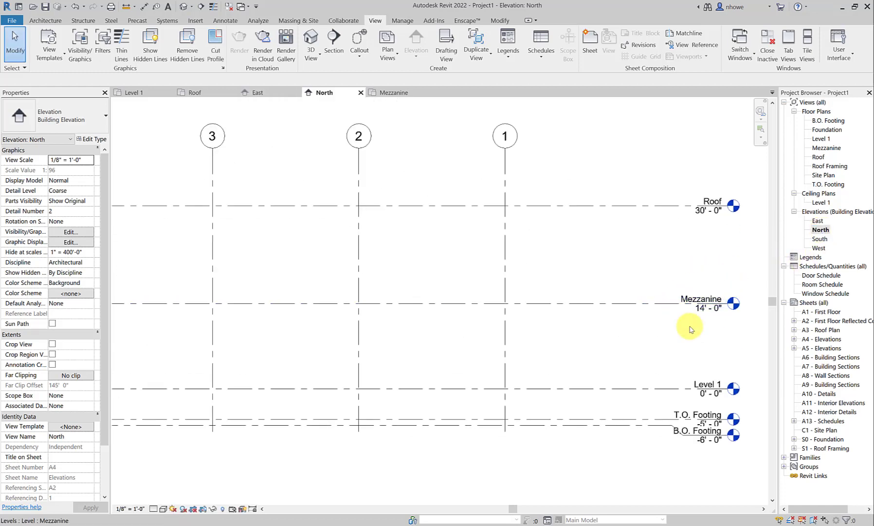
pyautogui.doubleClick(826, 147)
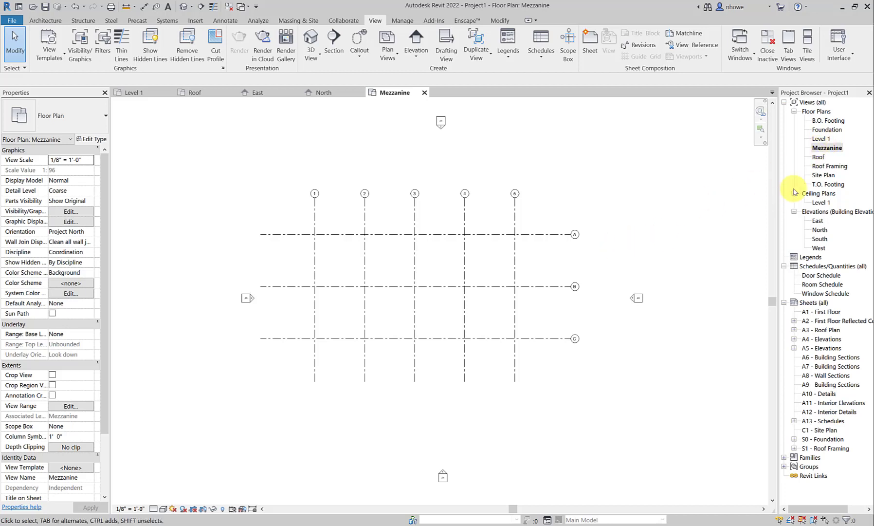
pyautogui.doubleClick(820, 229)
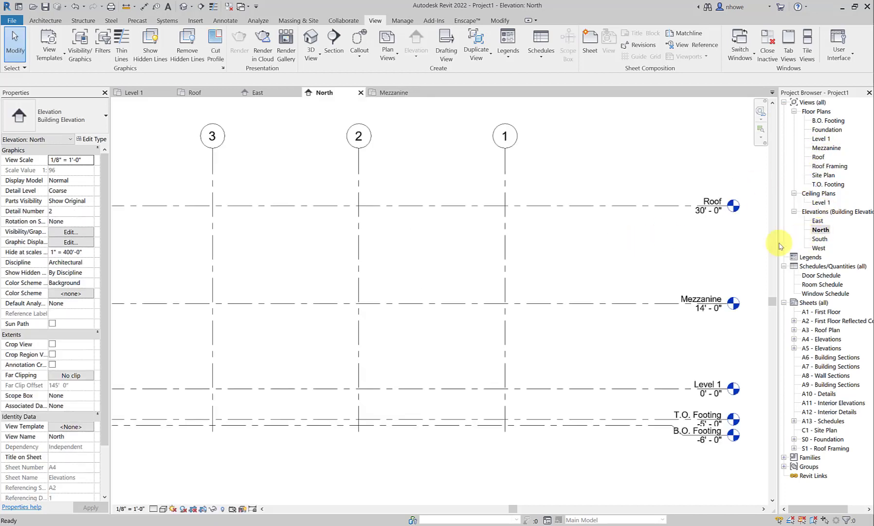
pyautogui.moveTo(723, 251); pyautogui.dragTo(645, 263, button='middle')
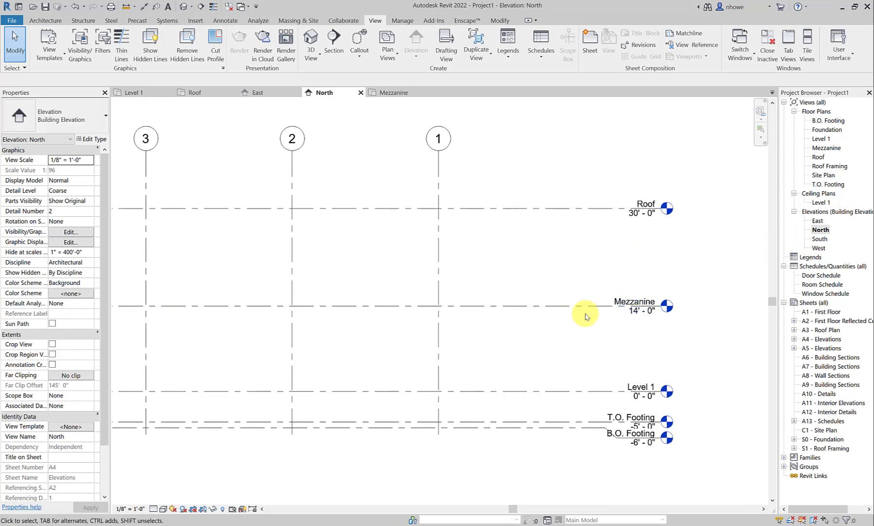